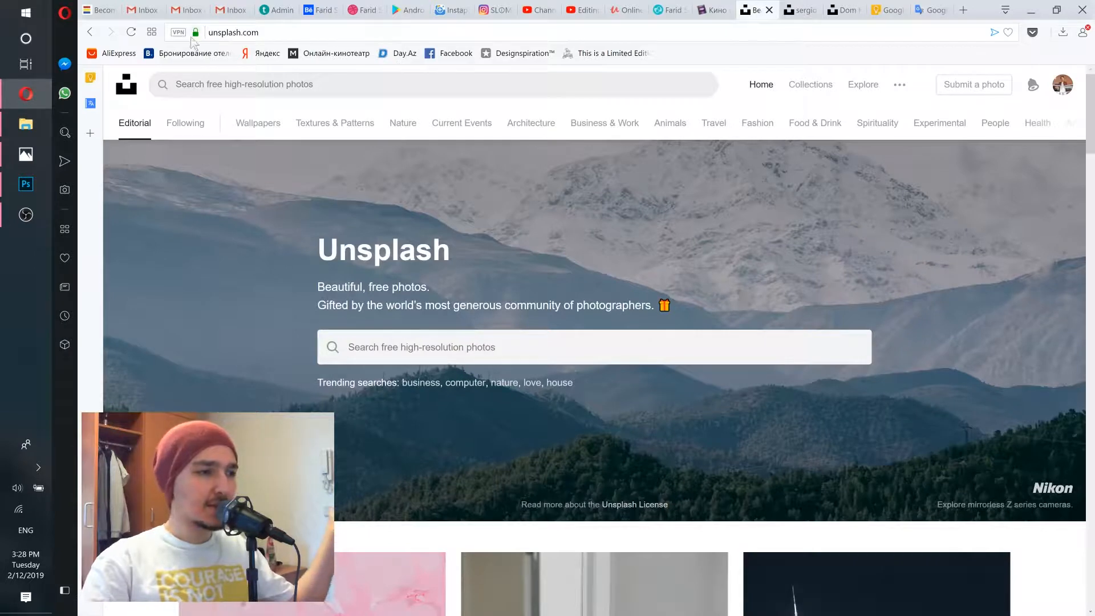
# Search Unsplash for "people" and open the aerial photo of the crowded swimming pool.
pyautogui.click(232, 90)
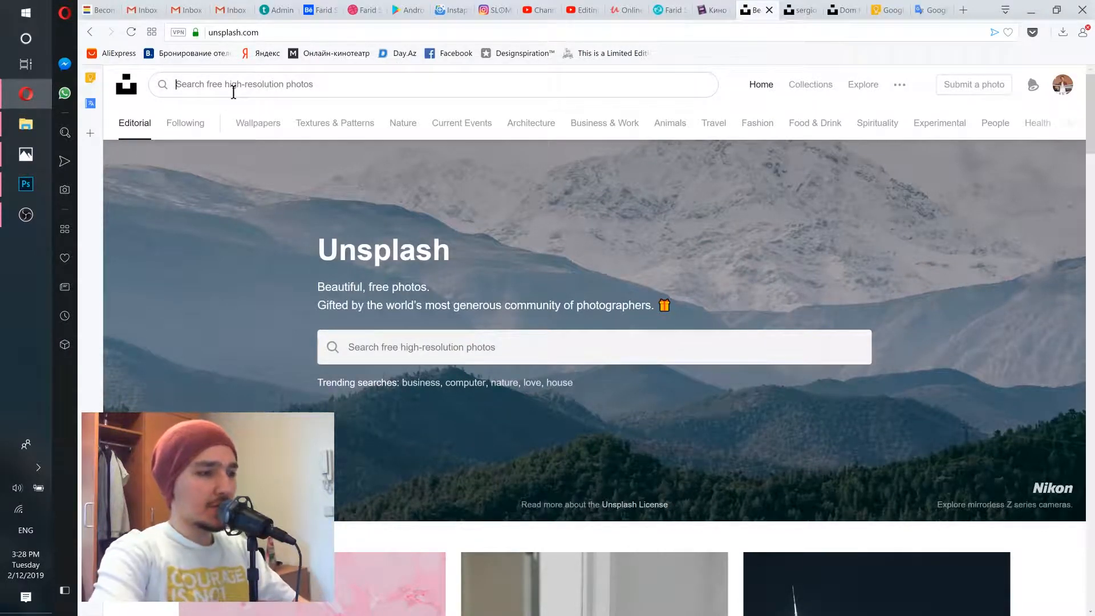
pyautogui.write('people')
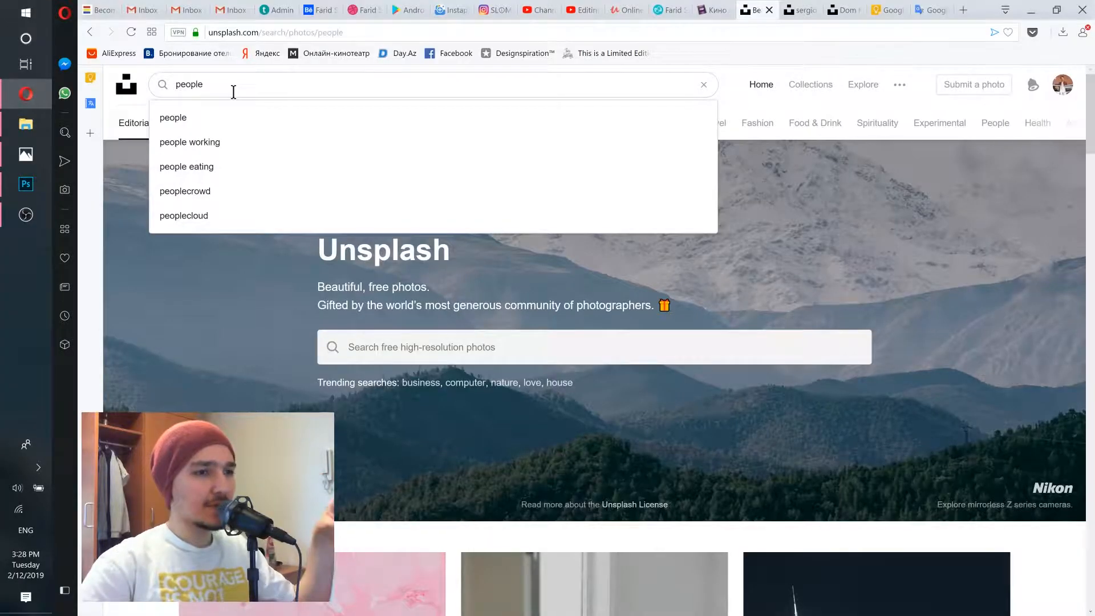
pyautogui.press('Return')
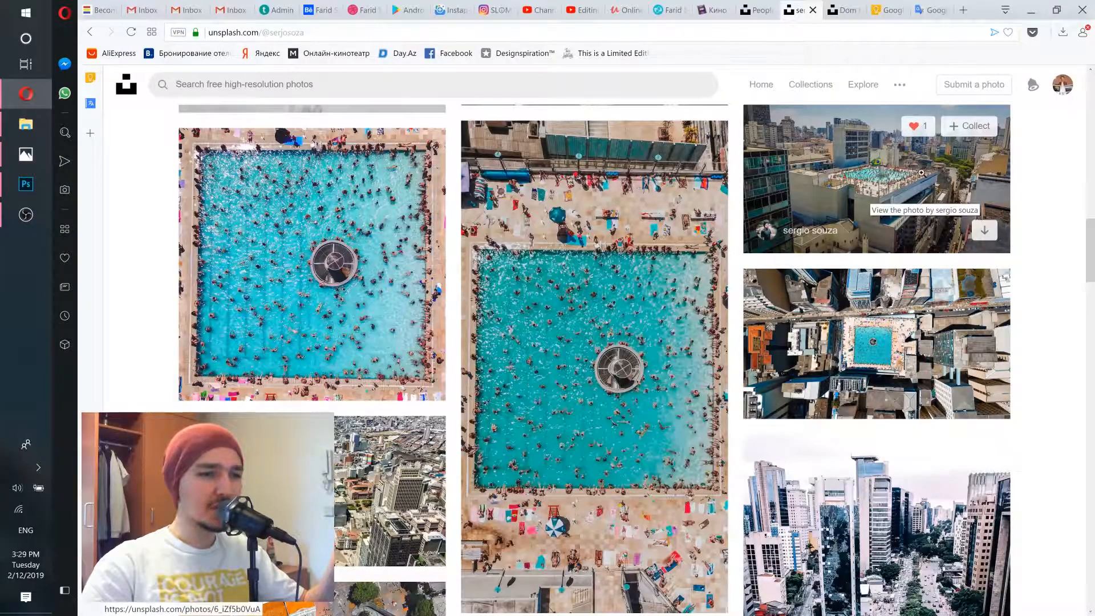
pyautogui.click(601, 297)
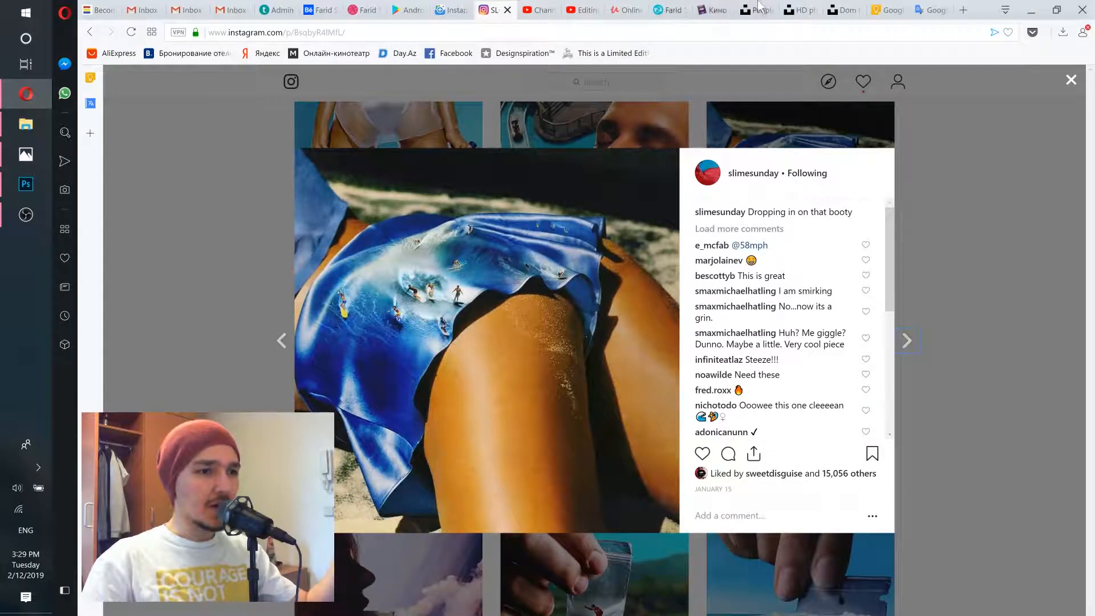
# Search Unsplash for "fashion" and open the photo of the woman in the yellow tracksuit beside the basketball hoop.
pyautogui.click(759, 8)
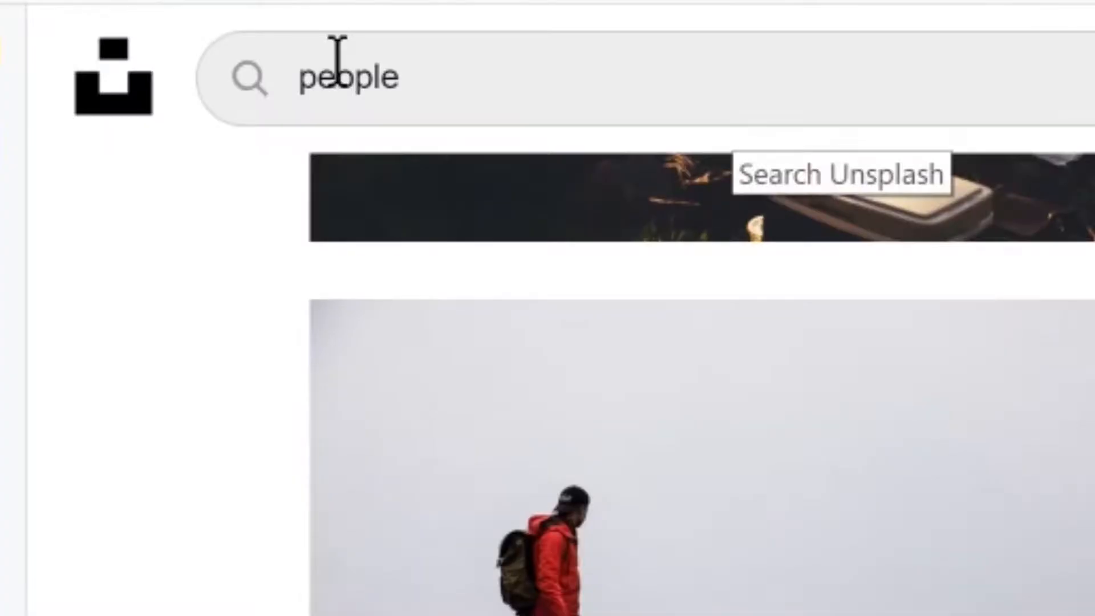
pyautogui.doubleClick(186, 80)
pyautogui.write('fashion')
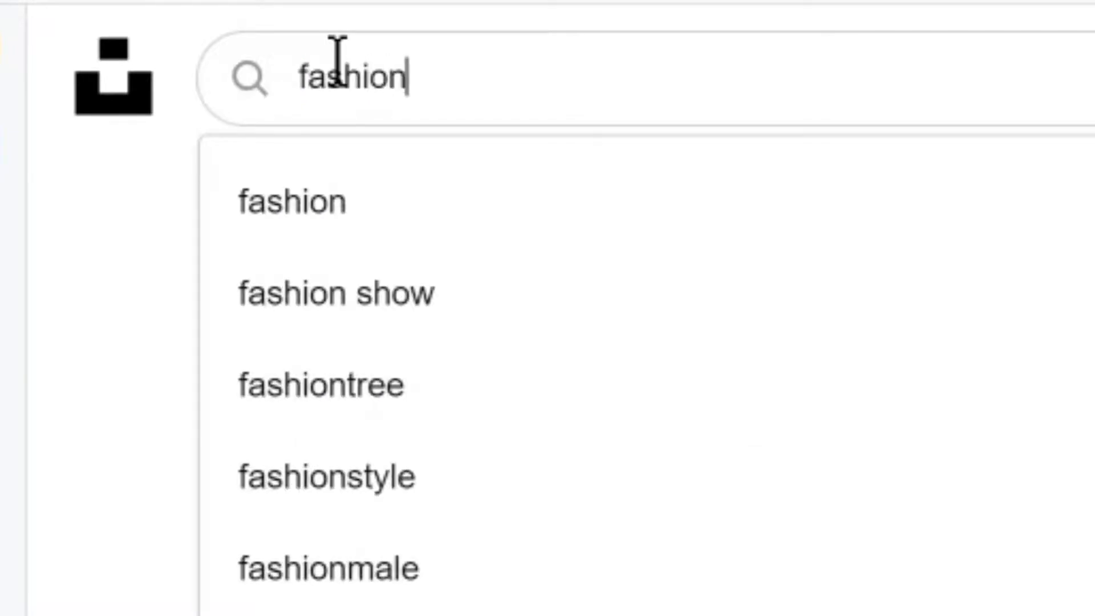
pyautogui.press('Return')
pyautogui.scroll(-8, 593, 359)
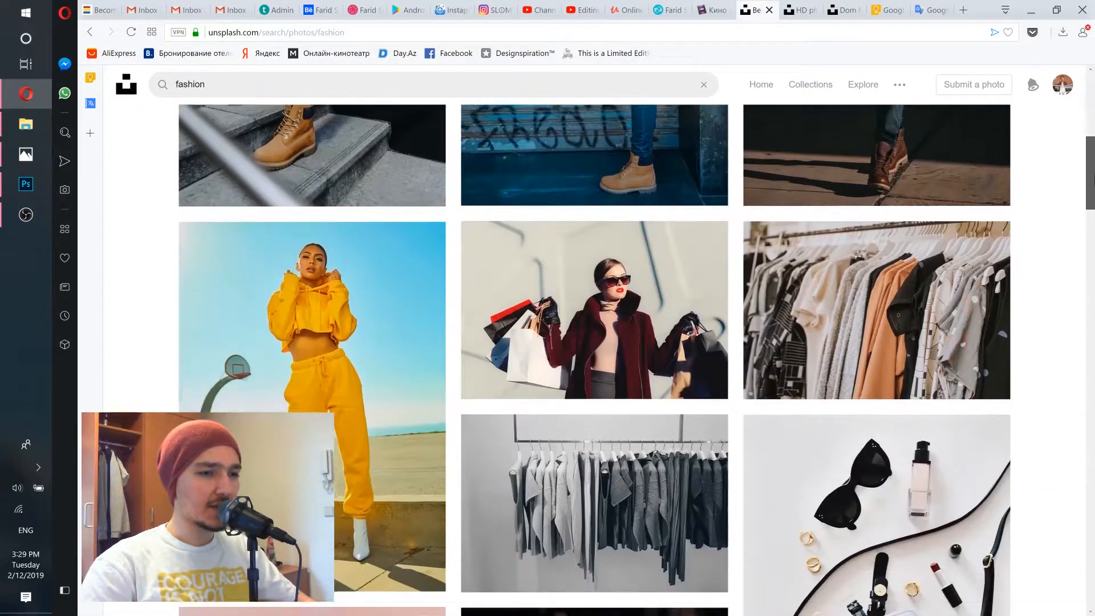
pyautogui.moveTo(1093, 173); pyautogui.dragTo(1094, 177)
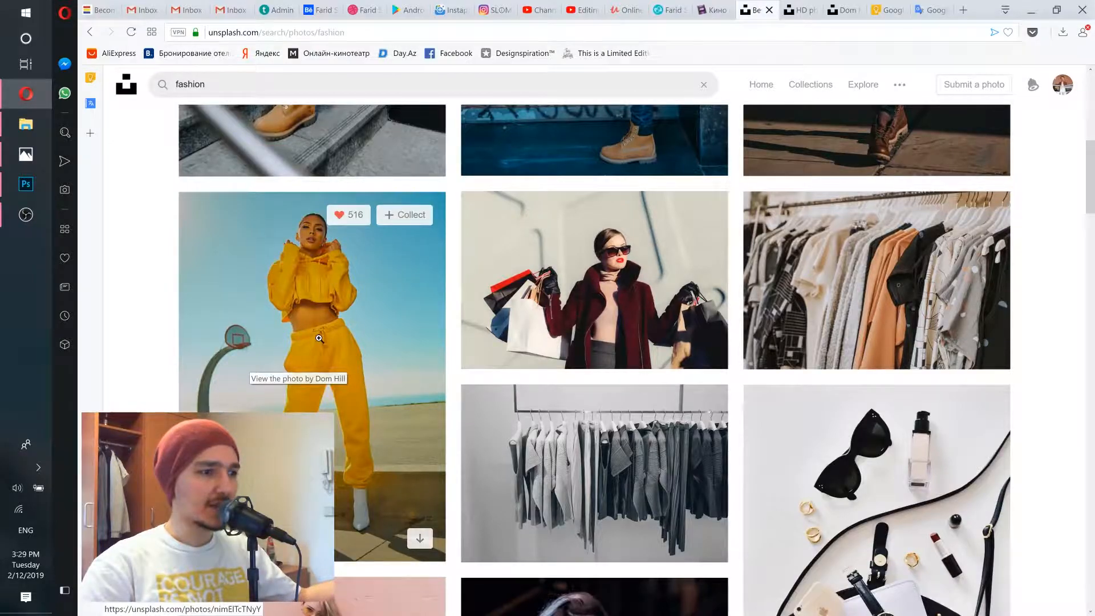
pyautogui.click(318, 338)
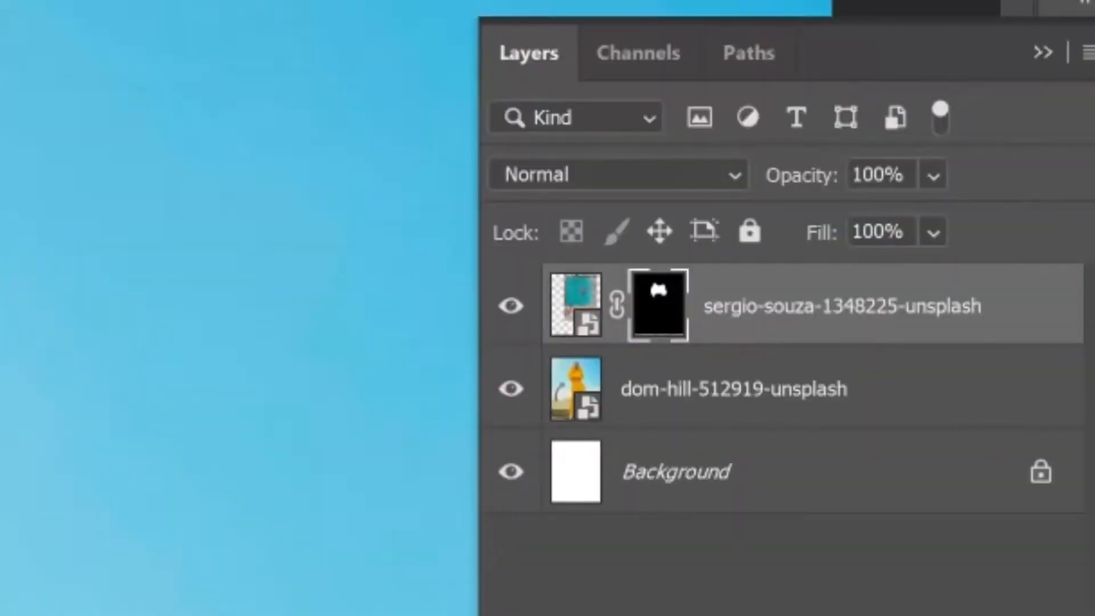
# Set the blend mode of the masked pool photo layer to Multiply.
pyautogui.click(582, 171)
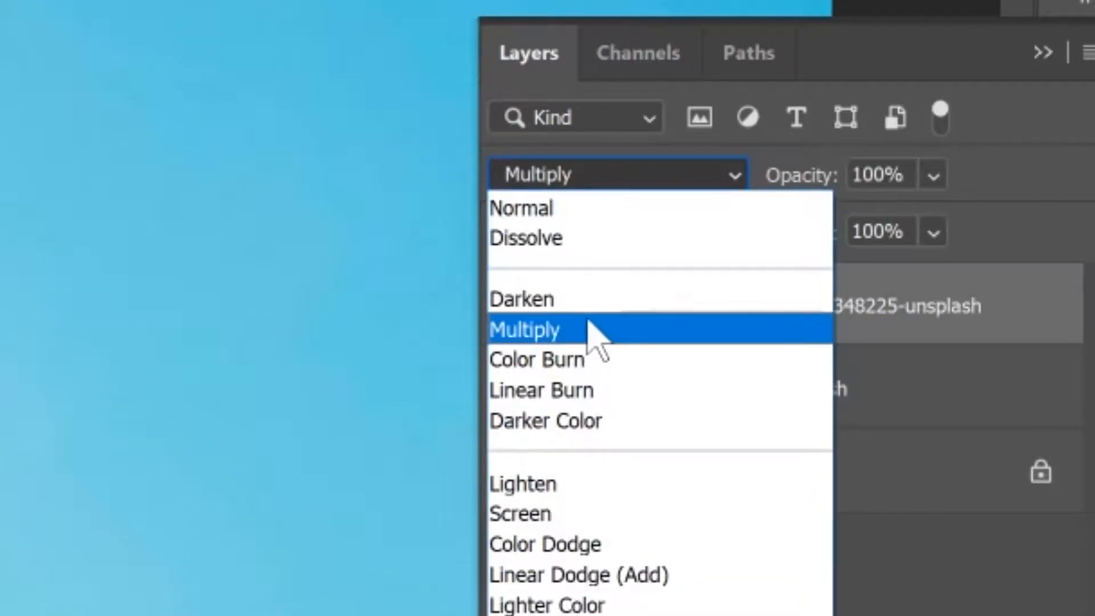
pyautogui.click(593, 325)
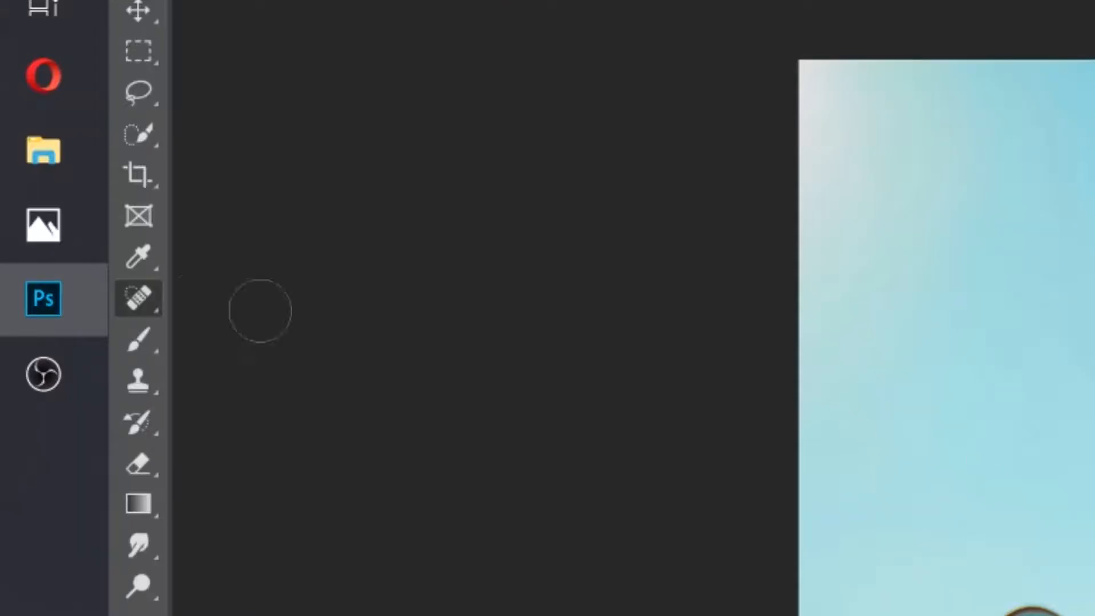
# Cover the model's bare midriff with yellow hoodie fabric on Layer 1 using the Spot Healing Brush Tool.
pyautogui.rightClick(139, 297)
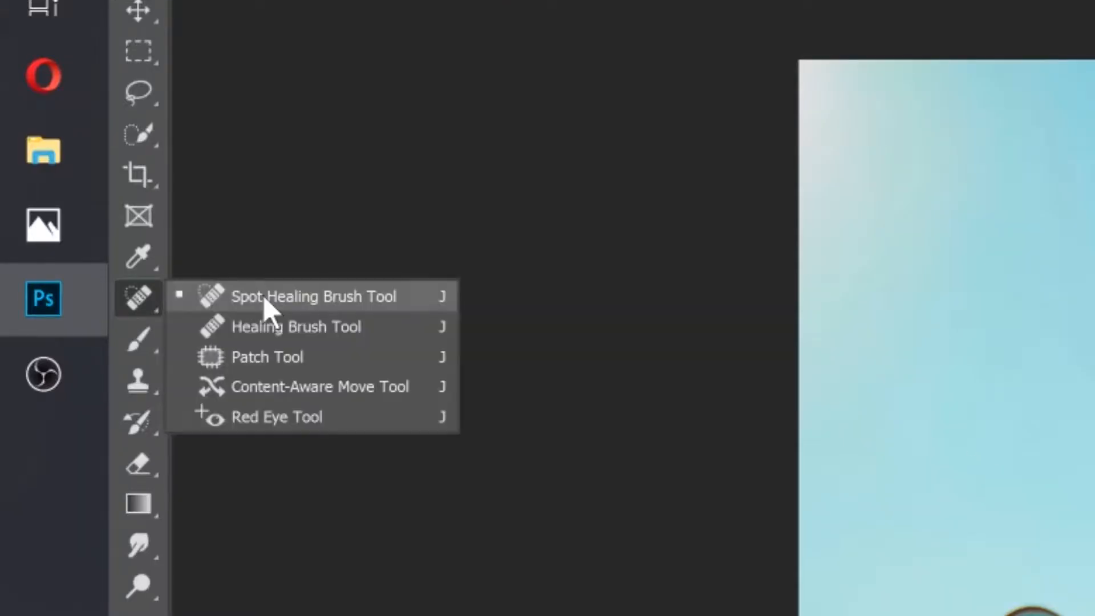
pyautogui.click(265, 299)
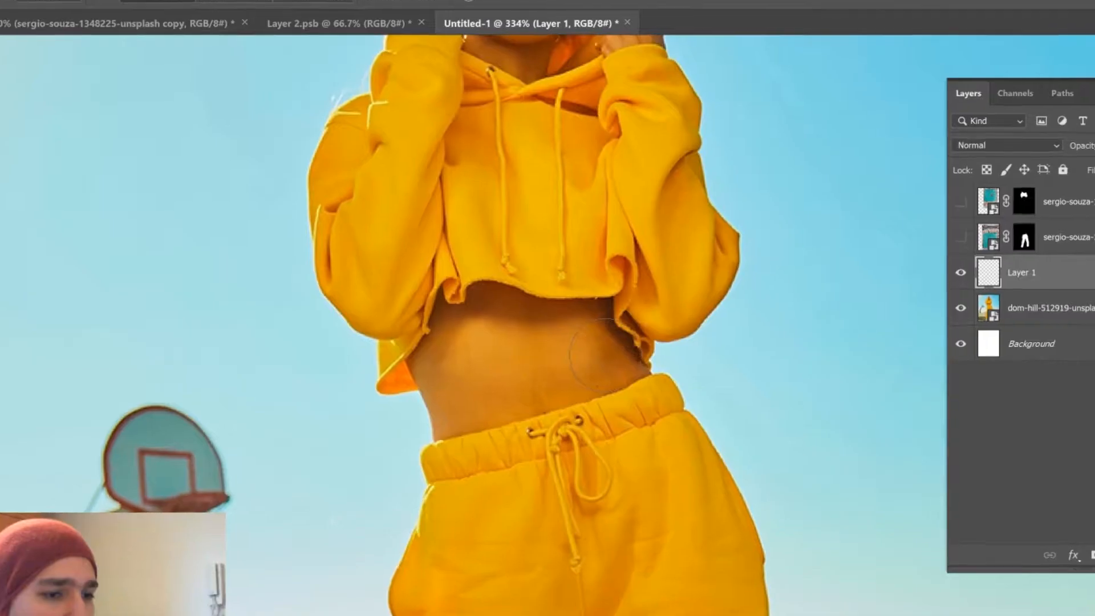
pyautogui.moveTo(619, 352)
pyautogui.mouseDown()
pyautogui.moveTo(443, 407)
pyautogui.moveTo(426, 396)
pyautogui.moveTo(438, 316)
pyautogui.moveTo(642, 319)
pyautogui.moveTo(539, 314)
pyautogui.moveTo(457, 286)
pyautogui.mouseUp()
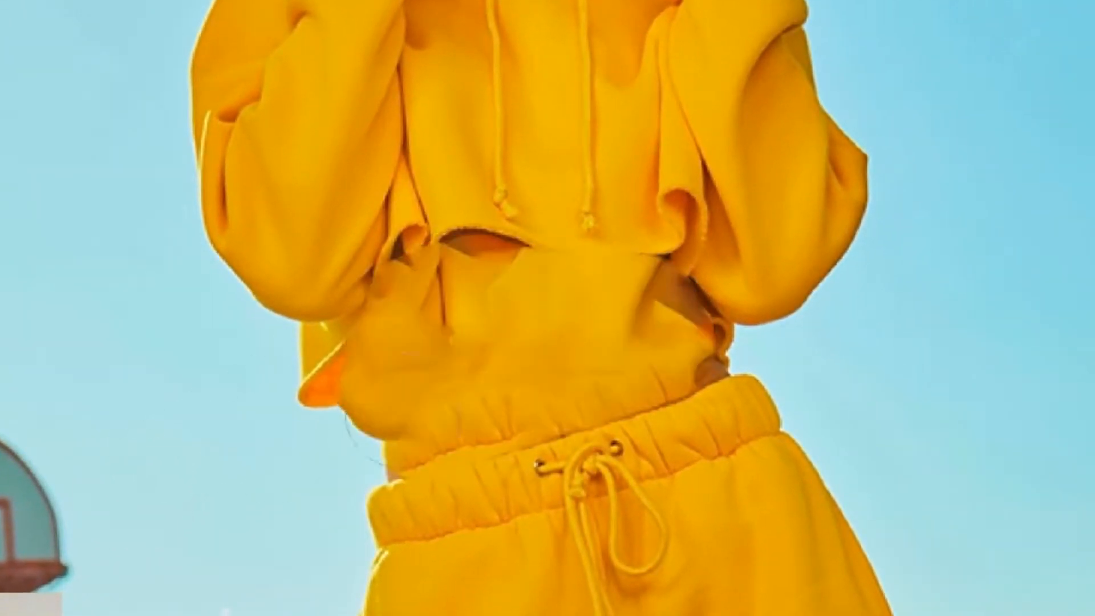
pyautogui.moveTo(741, 232); pyautogui.dragTo(678, 245)
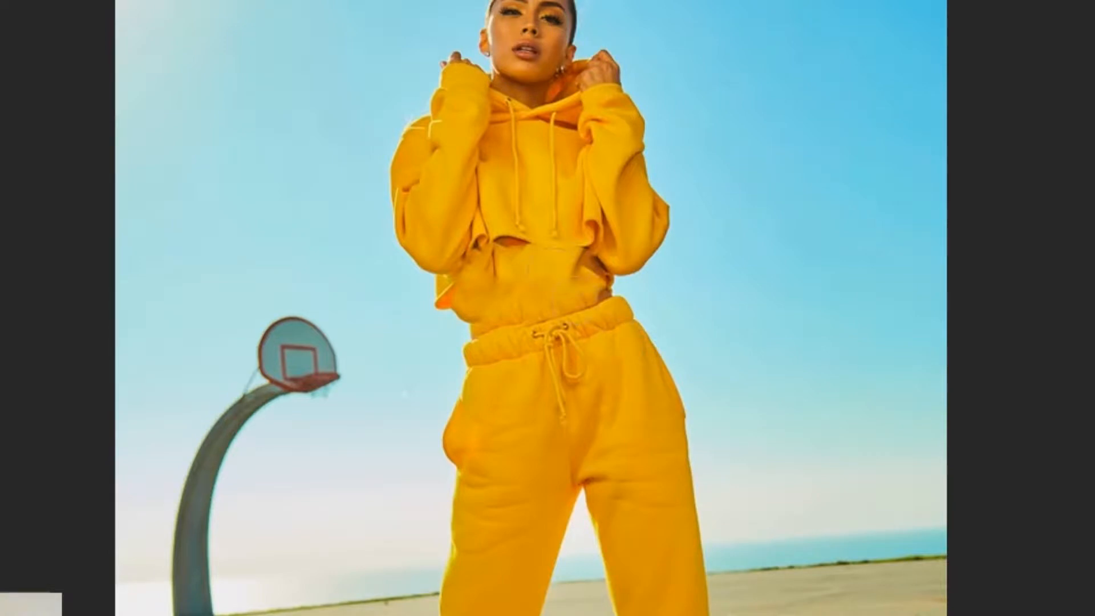
pyautogui.moveTo(516, 220)
pyautogui.mouseDown()
pyautogui.moveTo(589, 247)
pyautogui.moveTo(632, 395)
pyautogui.mouseUp()
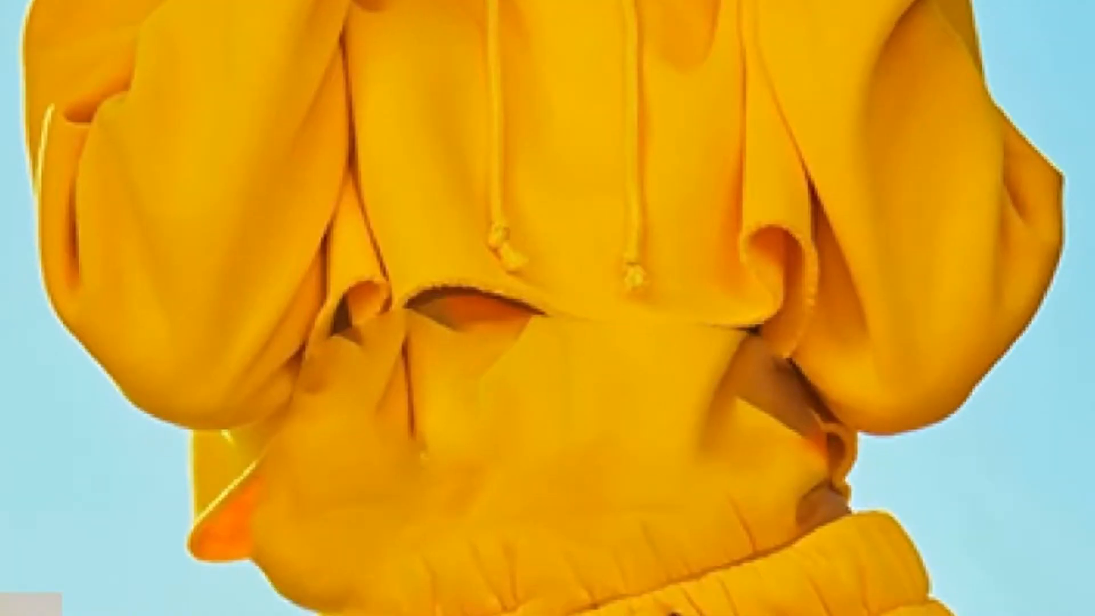
# Paint over the model's whole face and neck with the Spot Healing Brush Tool to replace them with hoodie fabric.
pyautogui.moveTo(573, 11); pyautogui.dragTo(551, 615)
pyautogui.moveTo(526, 439)
pyautogui.mouseDown()
pyautogui.moveTo(641, 244)
pyautogui.moveTo(637, 124)
pyautogui.moveTo(567, 77)
pyautogui.moveTo(491, 97)
pyautogui.moveTo(444, 206)
pyautogui.moveTo(448, 403)
pyautogui.mouseUp()
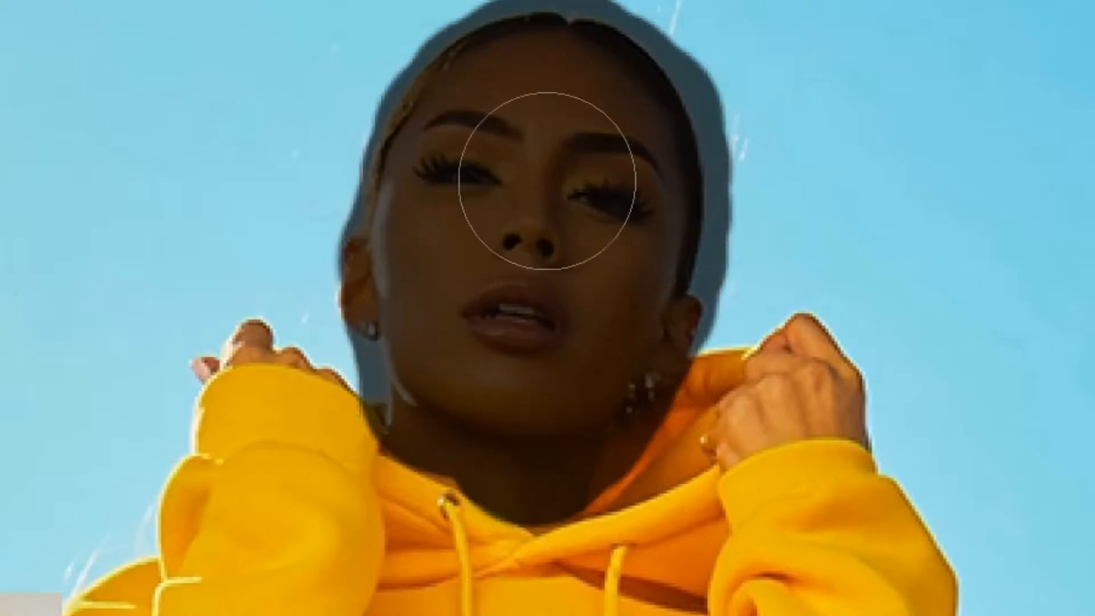
pyautogui.moveTo(609, 329)
pyautogui.mouseDown()
pyautogui.moveTo(589, 337)
pyautogui.moveTo(583, 372)
pyautogui.mouseUp()
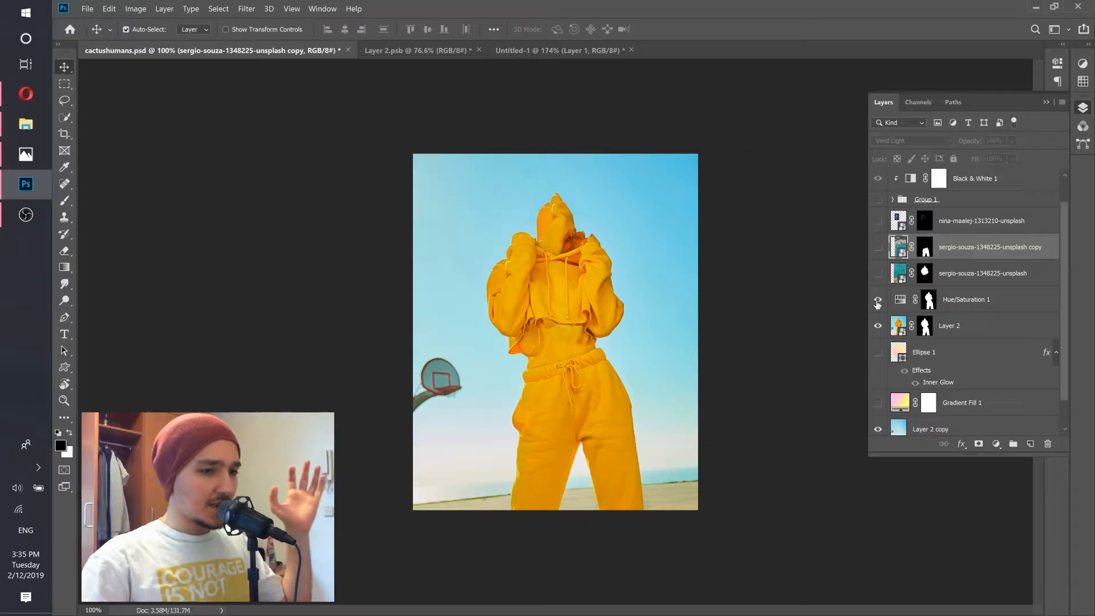
# Show the Hue/Saturation 1 layer and both masked pool photo layers in cactushumans.psd, and inspect the cactus texture up close.
pyautogui.click(878, 299)
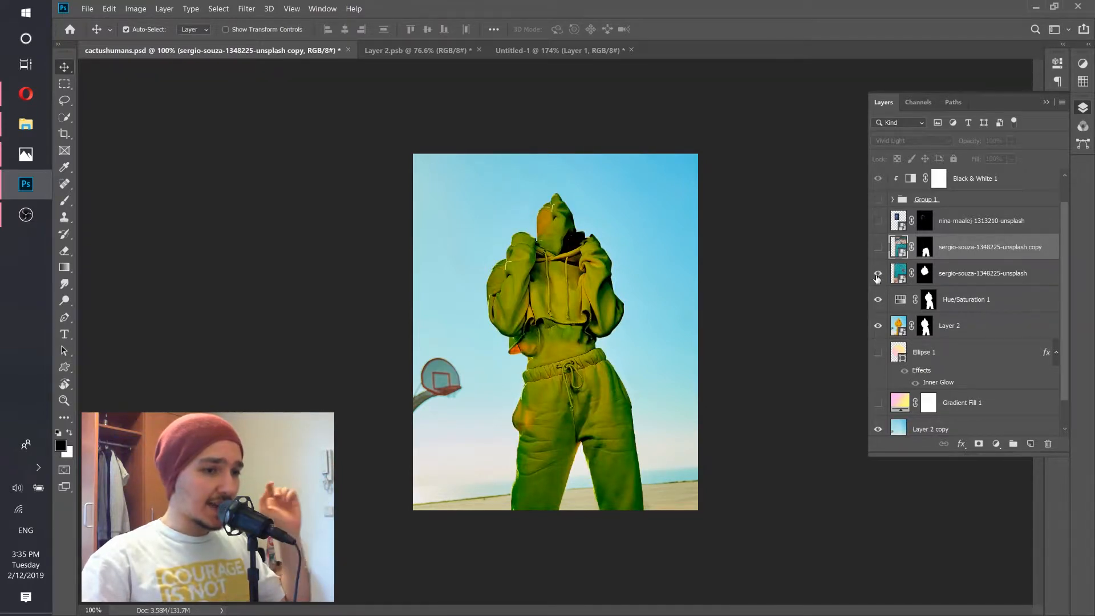
pyautogui.click(877, 274)
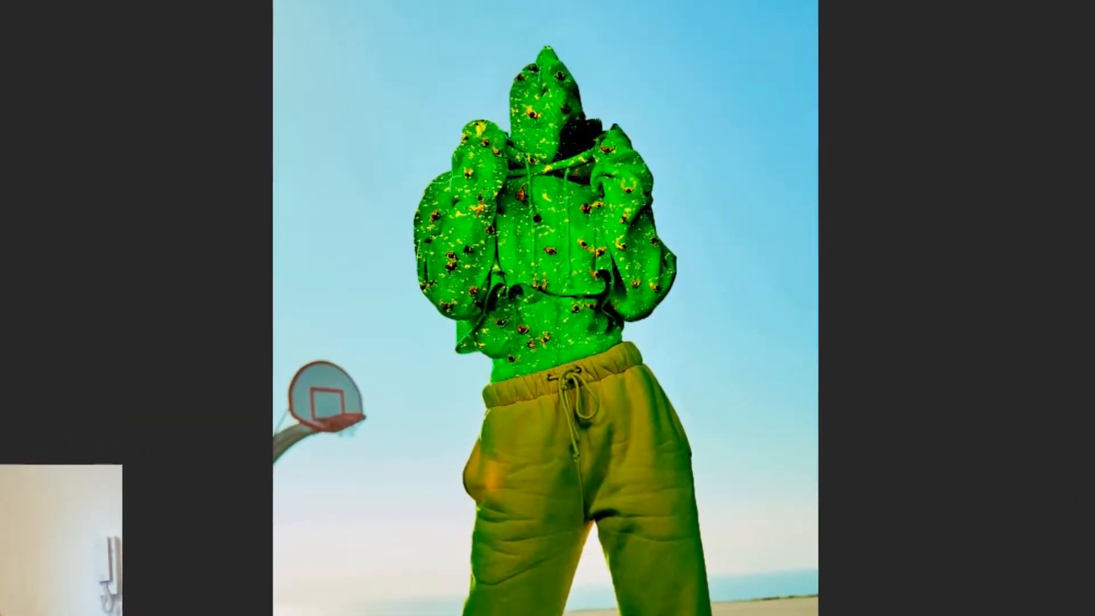
pyautogui.click(877, 250)
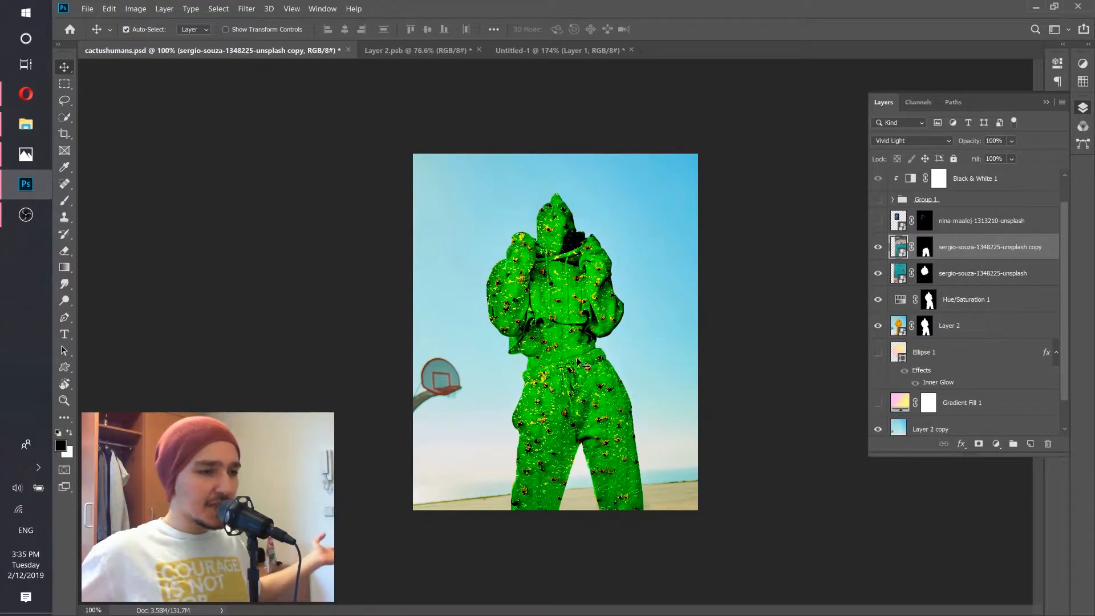
pyautogui.moveTo(549, 396); pyautogui.dragTo(601, 409)
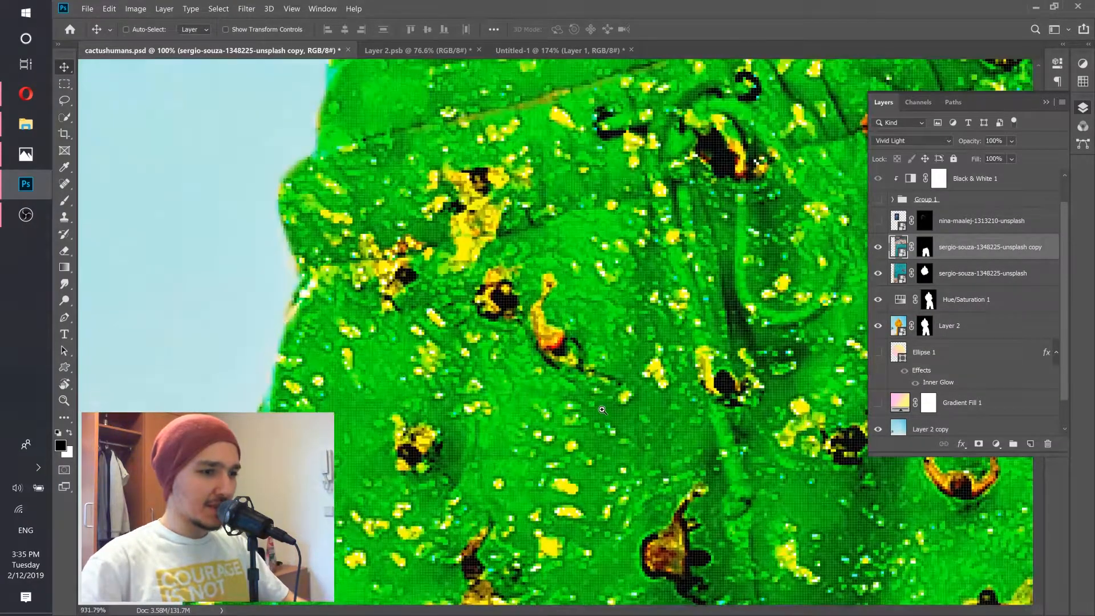
pyautogui.moveTo(582, 323); pyautogui.dragTo(538, 344)
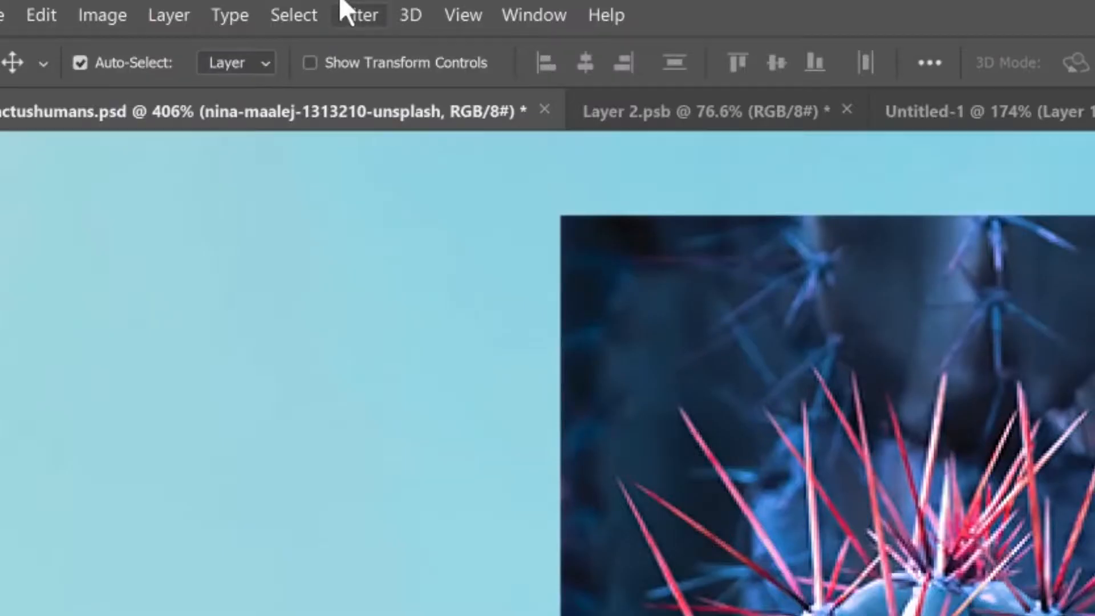
# Select the cactus photo's pink spines by Color Range with Sampled Colors and fuzziness 159, and mask the layer to that selection.
pyautogui.click(218, 8)
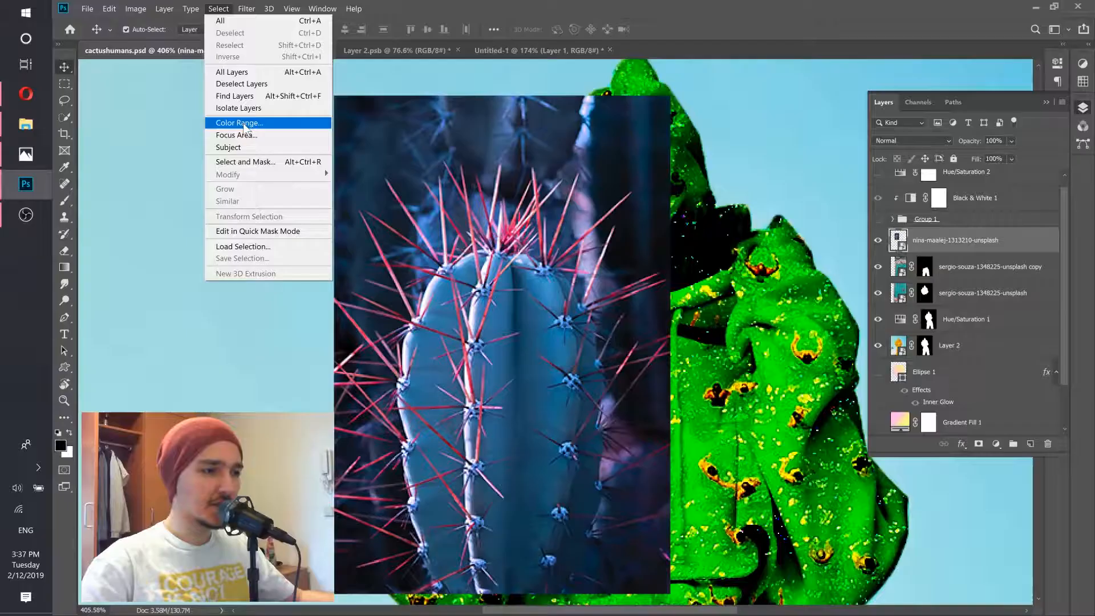
pyautogui.click(243, 124)
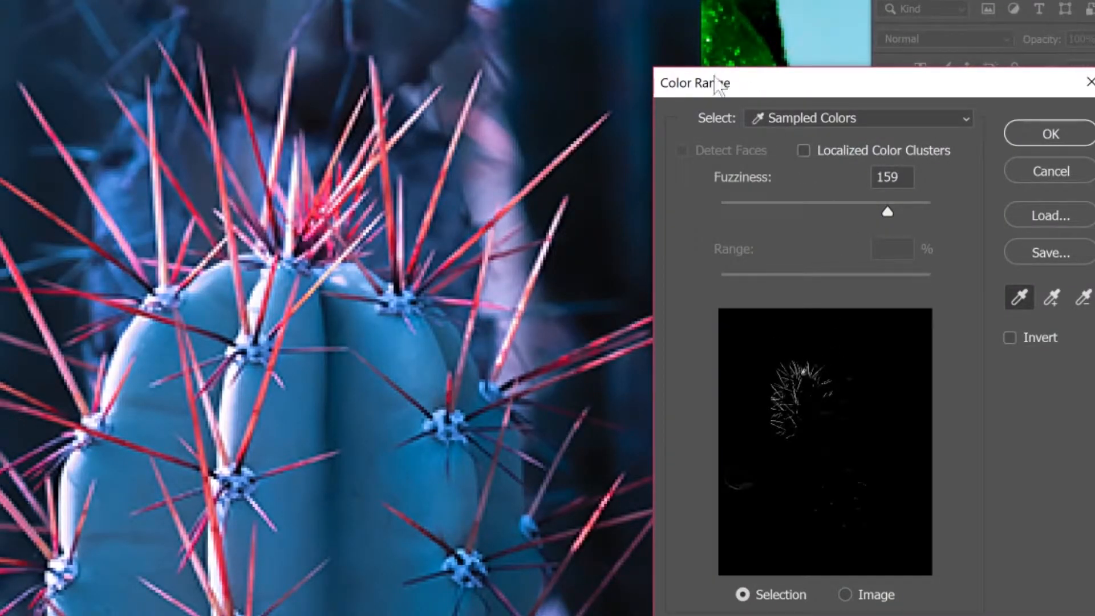
pyautogui.click(1048, 133)
pyautogui.click(978, 444)
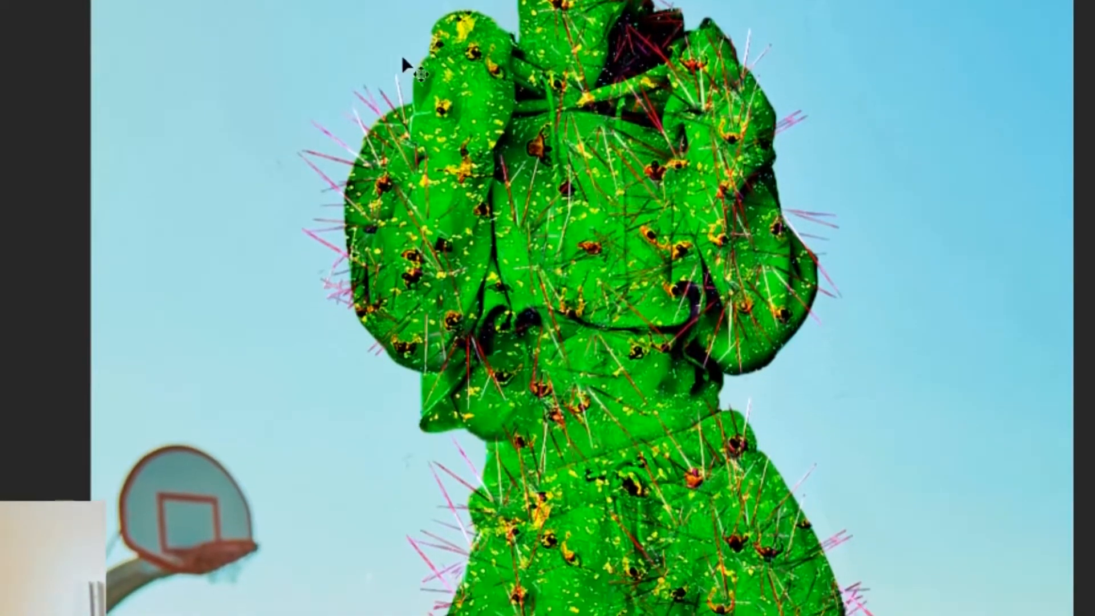
# Bring up the adjustment layer types, and open the settings of the topmost Hue/Saturation adjustment layer.
pyautogui.moveTo(399, 112); pyautogui.dragTo(444, 126)
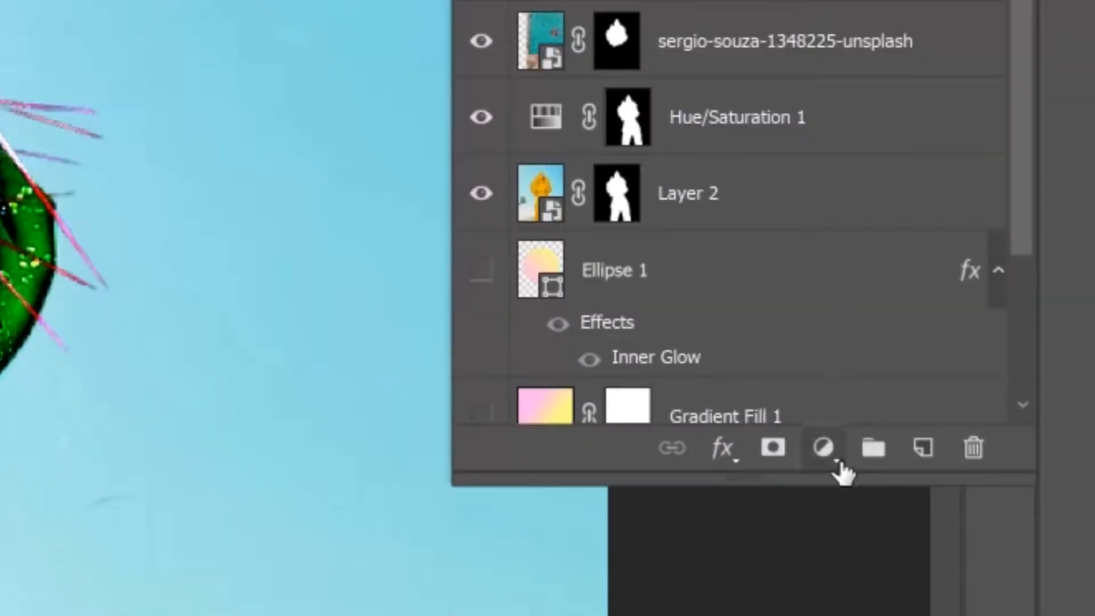
pyautogui.click(824, 448)
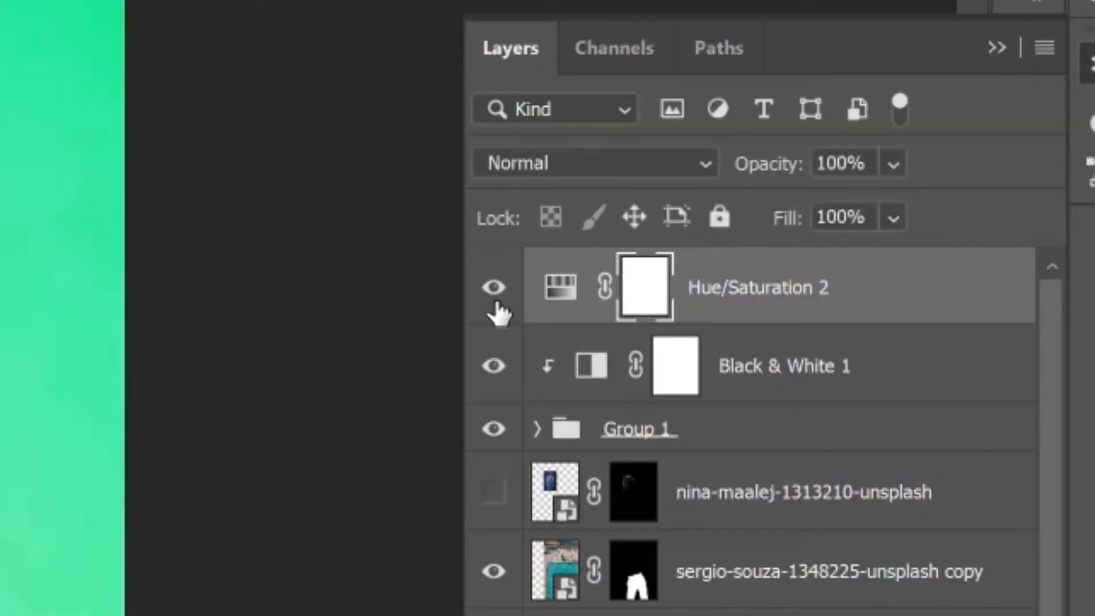
pyautogui.doubleClick(558, 305)
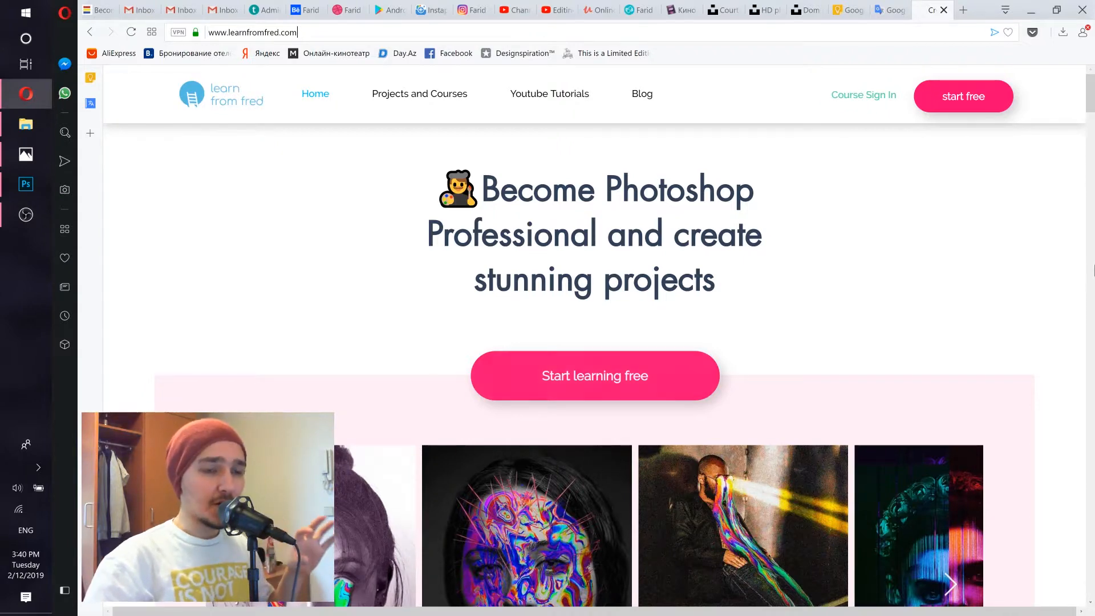
# Look through the learnfromfred.com home page down to the gallery of membership projects in the browser.
pyautogui.moveTo(1093, 94); pyautogui.dragTo(1089, 311)
pyautogui.click(1053, 386)
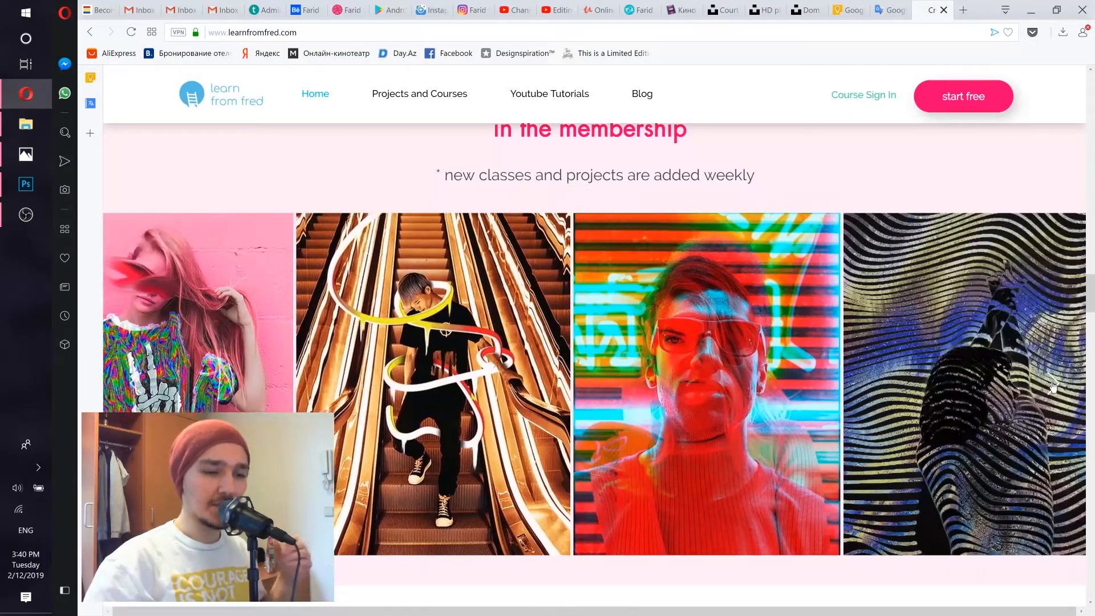